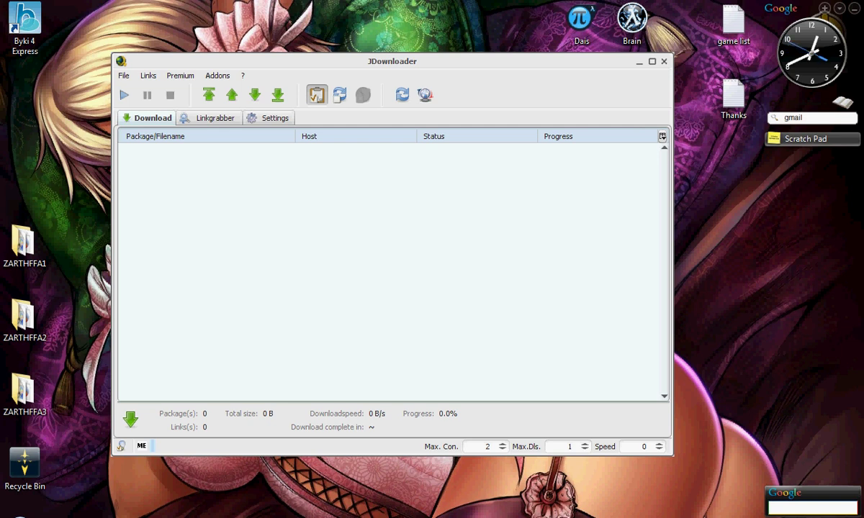
# Look through the Host A - J list of file hosts supported for premium accounts.
pyautogui.click(180, 75)
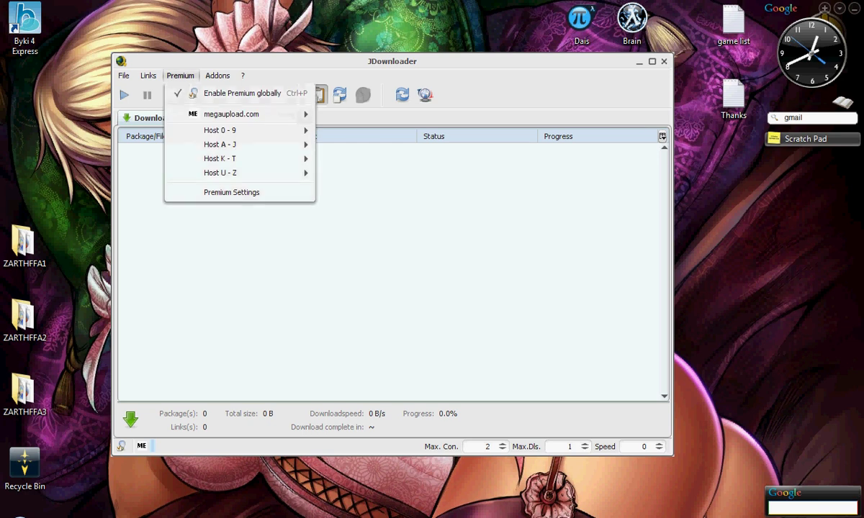
pyautogui.moveTo(220, 158)
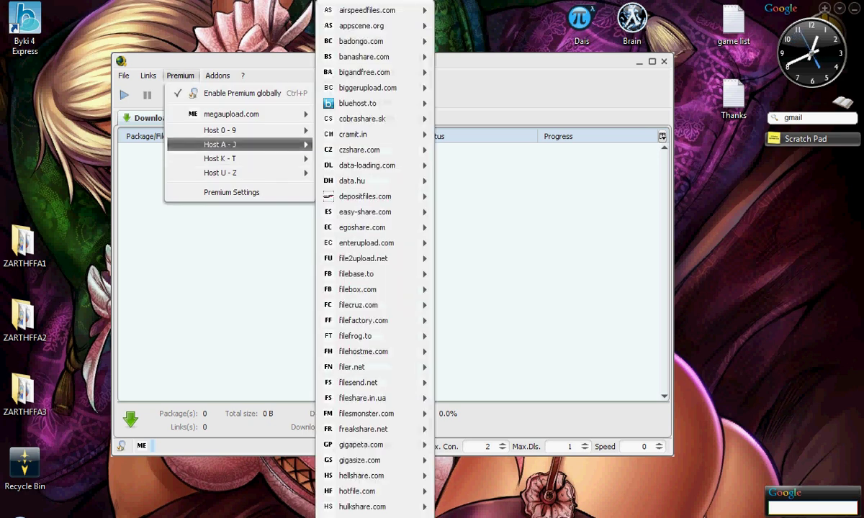
pyautogui.press('Escape')
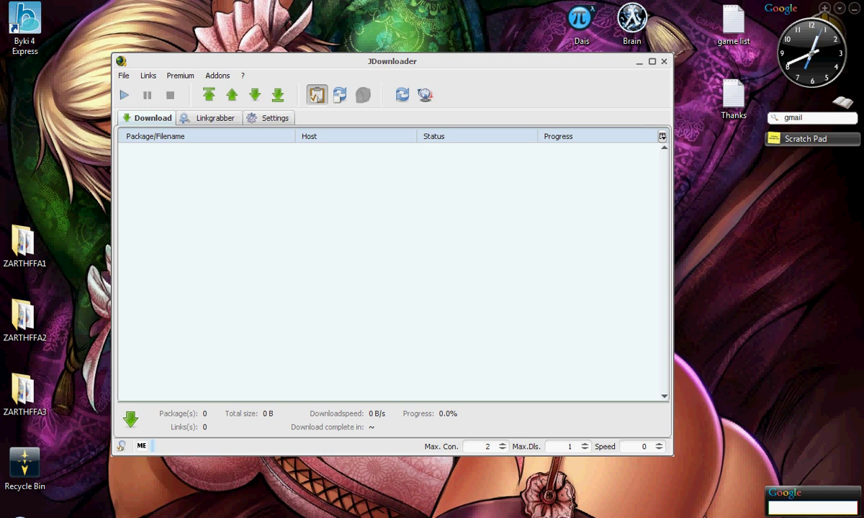
# Show the Linkgrabber, switch to Firefox and copy the JDownloaderSetup.exe download link from the Megaupload file manager.
pyautogui.click(209, 118)
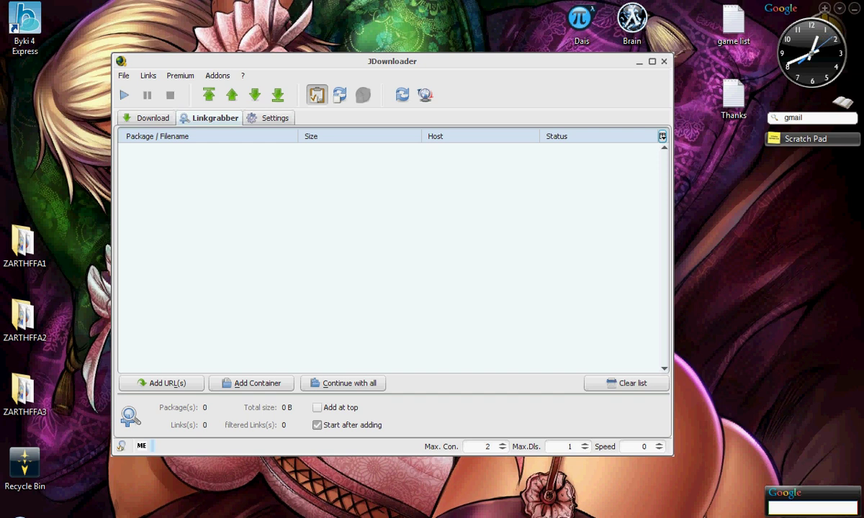
pyautogui.click(576, 517)
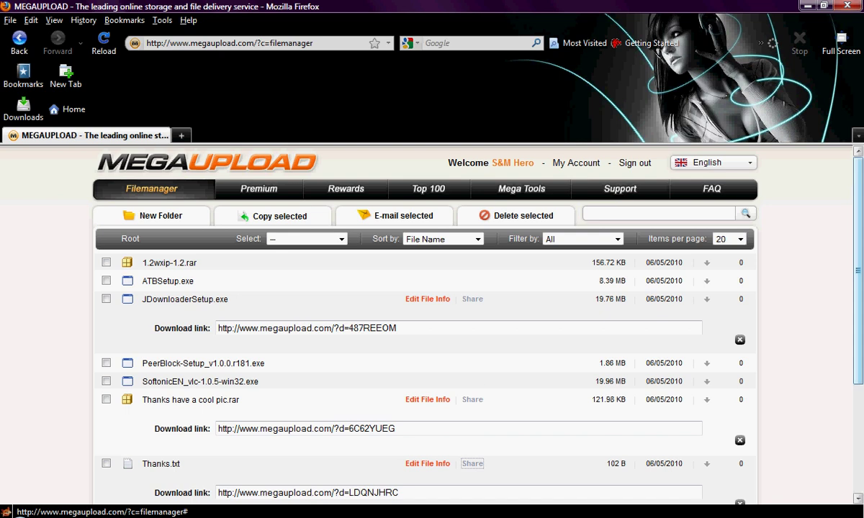
pyautogui.scroll(-3, 447, 324)
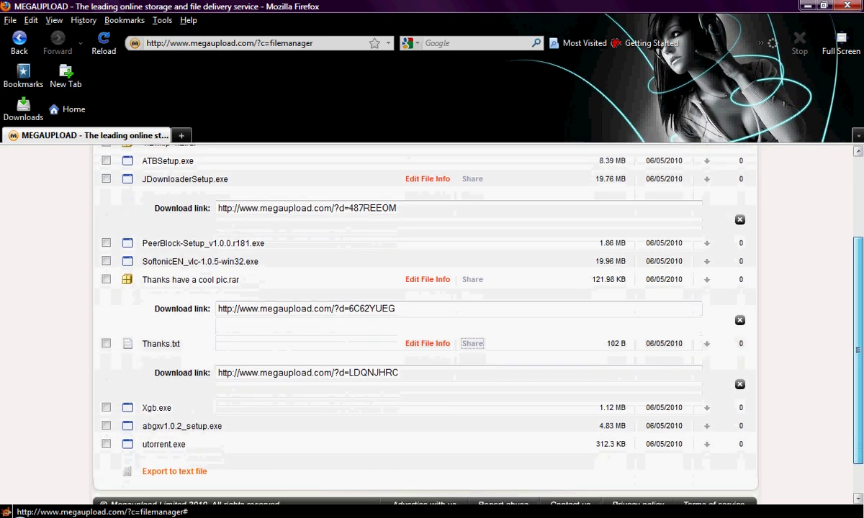
pyautogui.scroll(-1, 432, 324)
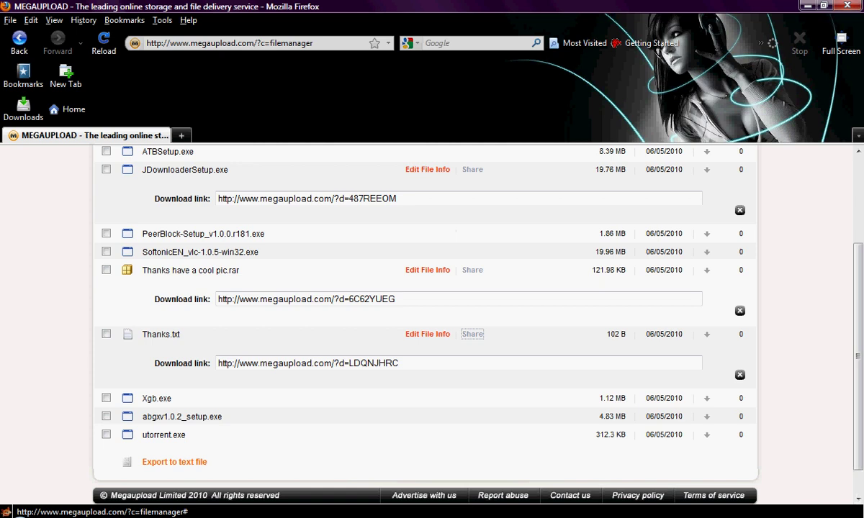
pyautogui.moveTo(397, 198); pyautogui.dragTo(218, 199)
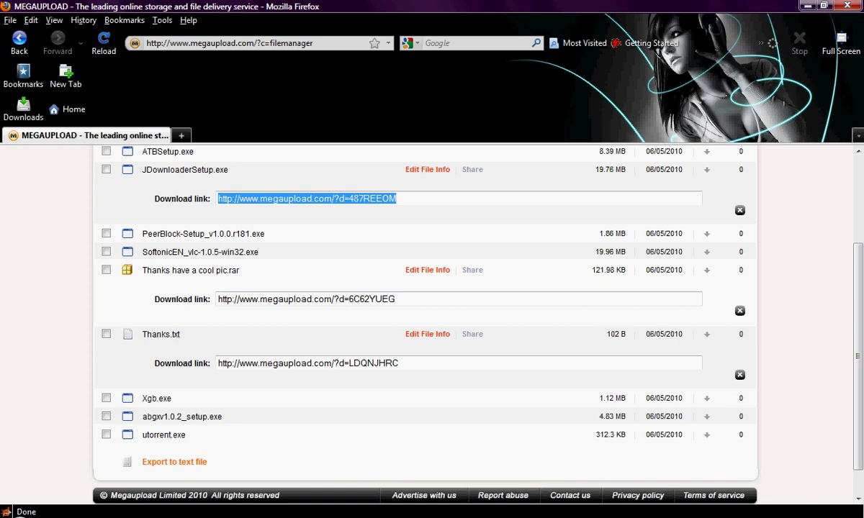
pyautogui.rightClick(341, 200)
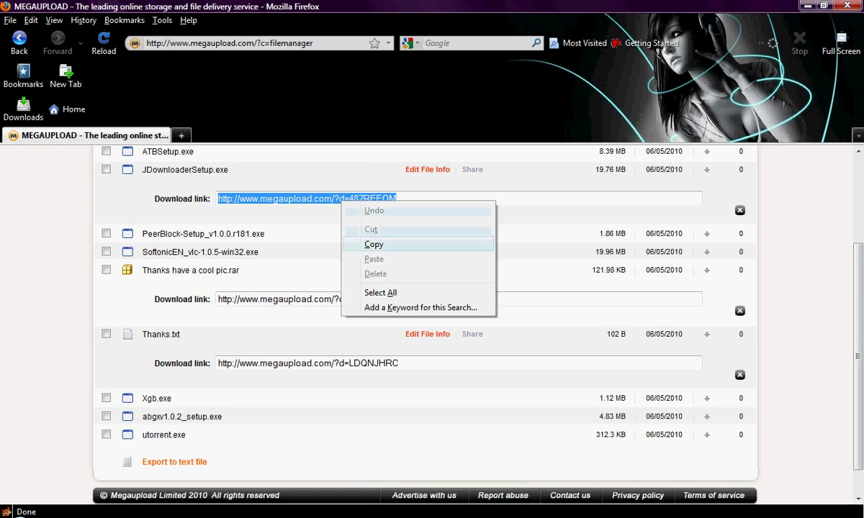
pyautogui.click(373, 244)
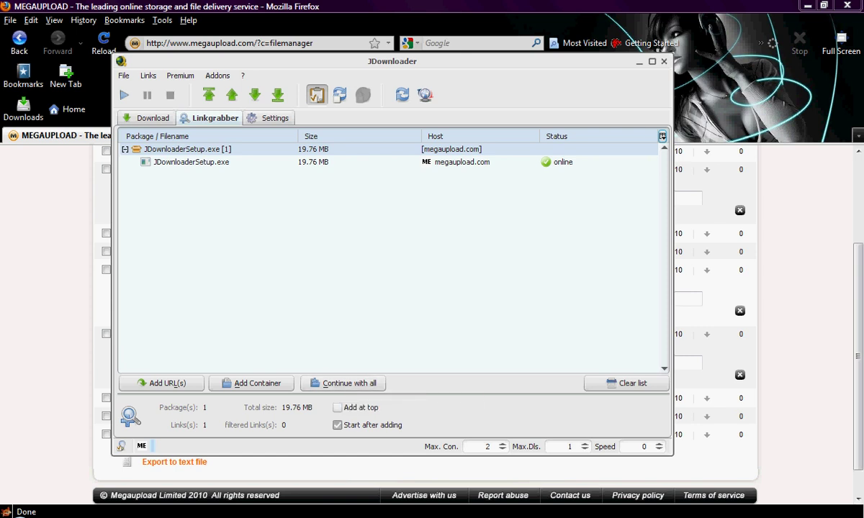
# Send the grabbed JDownloaderSetup.exe package to the downloads, stop the download and check the Linkgrabber and download lists.
pyautogui.click(342, 383)
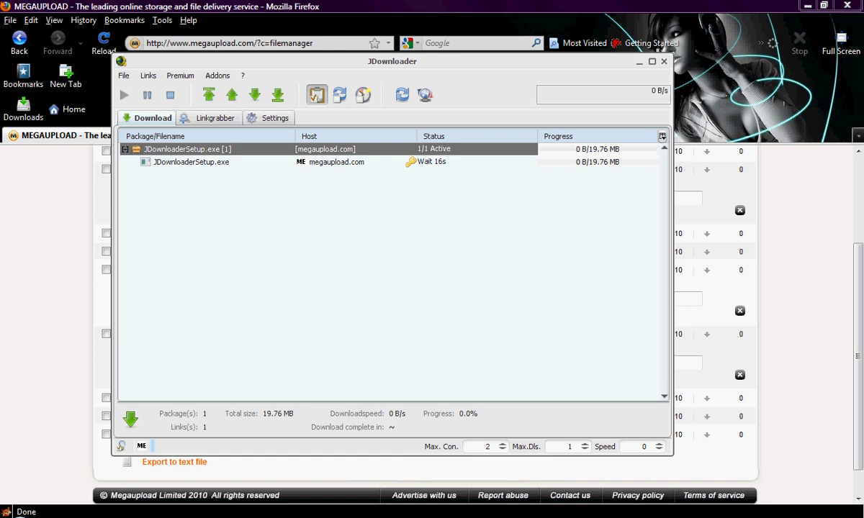
pyautogui.click(170, 95)
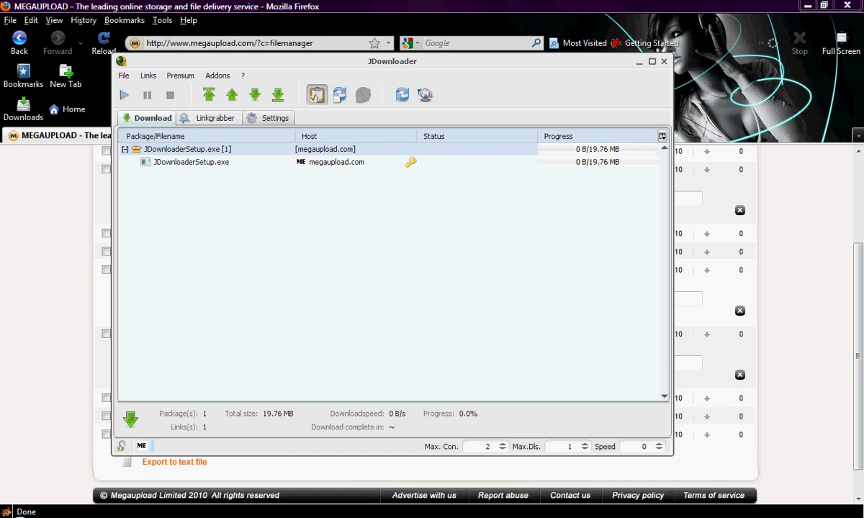
pyautogui.click(213, 118)
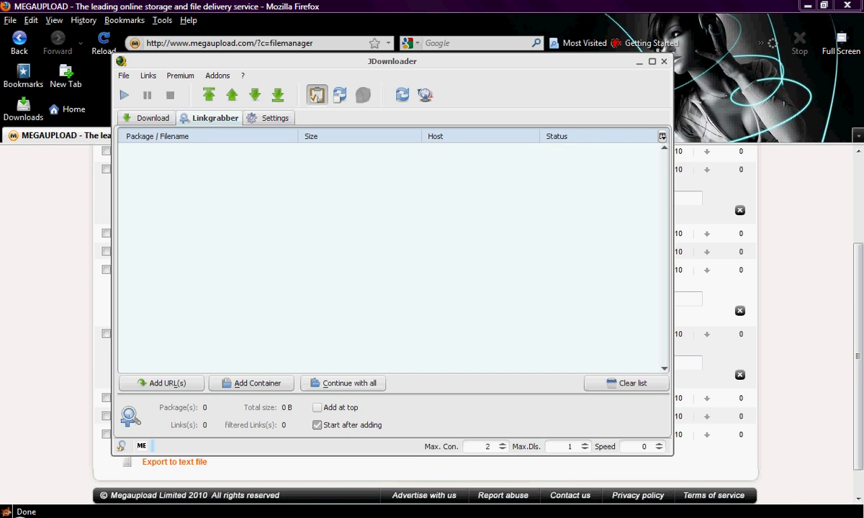
pyautogui.click(153, 118)
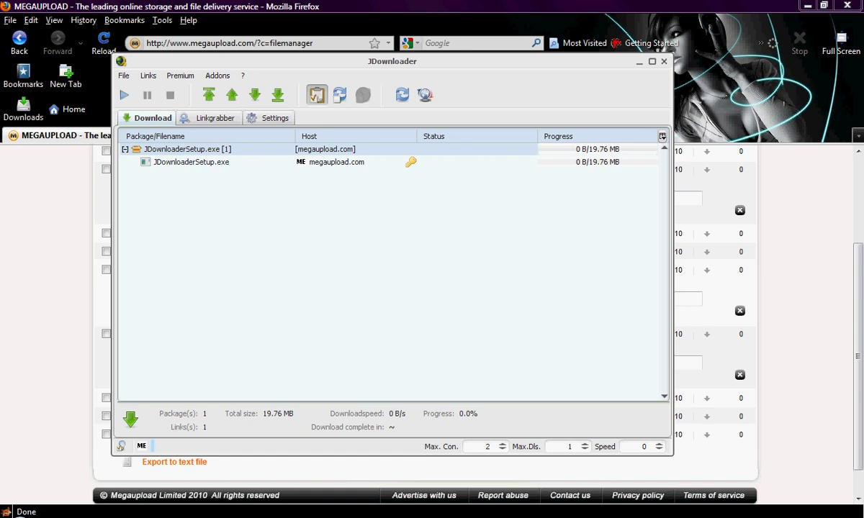
pyautogui.press('super+space')
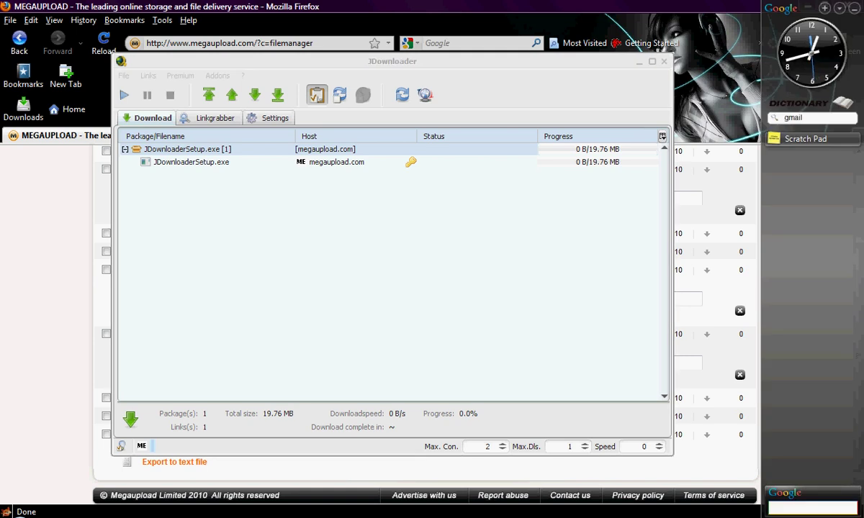
pyautogui.click(830, 135)
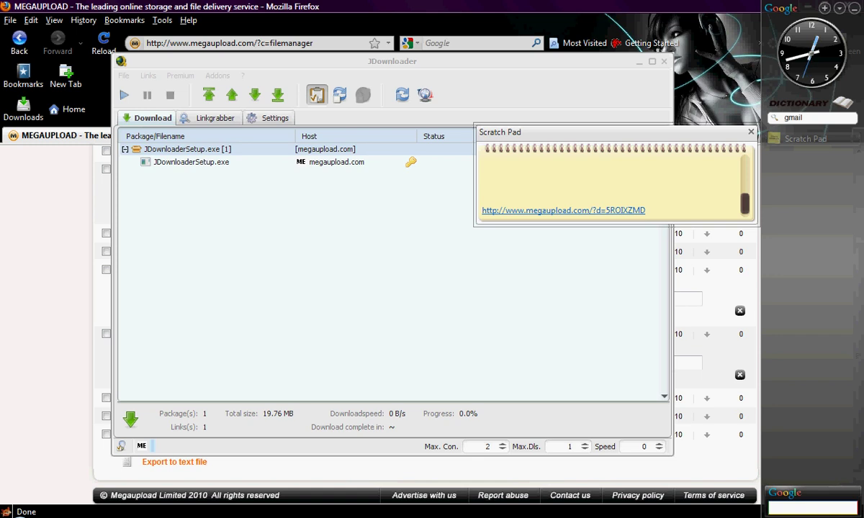
pyautogui.moveTo(598, 210); pyautogui.dragTo(481, 213)
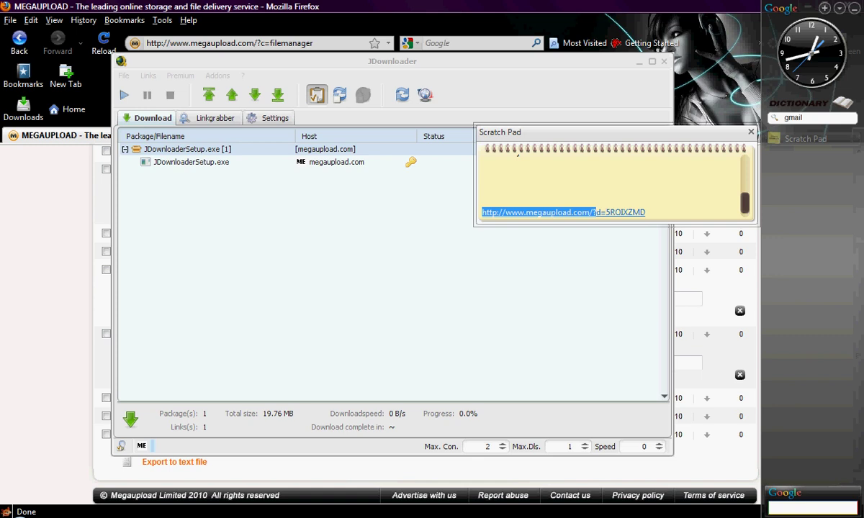
pyautogui.moveTo(633, 212); pyautogui.dragTo(481, 212)
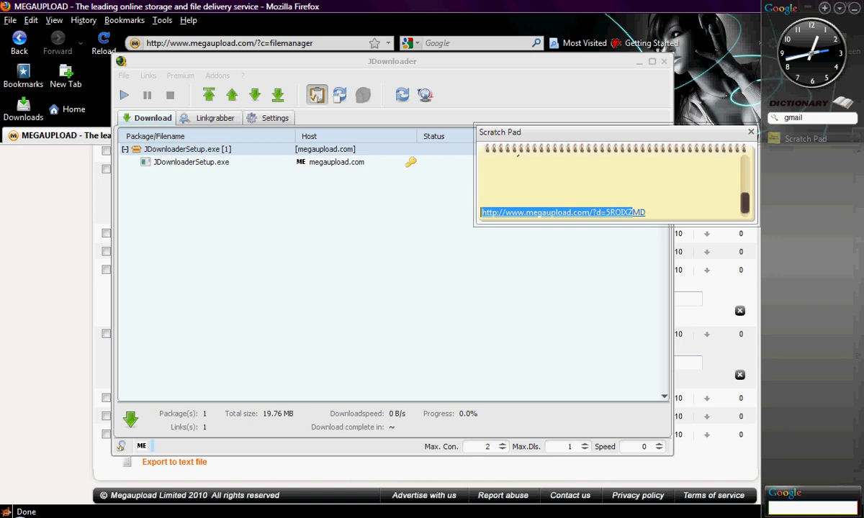
pyautogui.click(489, 212)
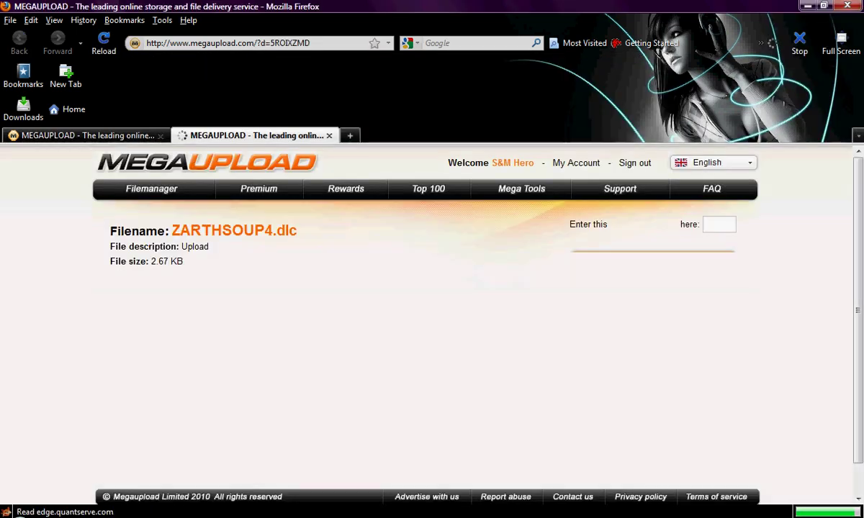
# Copy the ZARTHSOUP4.dlc page's address for the Linkgrabber, close its browser tab and add the grabbed package to the downloads.
pyautogui.moveTo(311, 43); pyautogui.dragTo(146, 43)
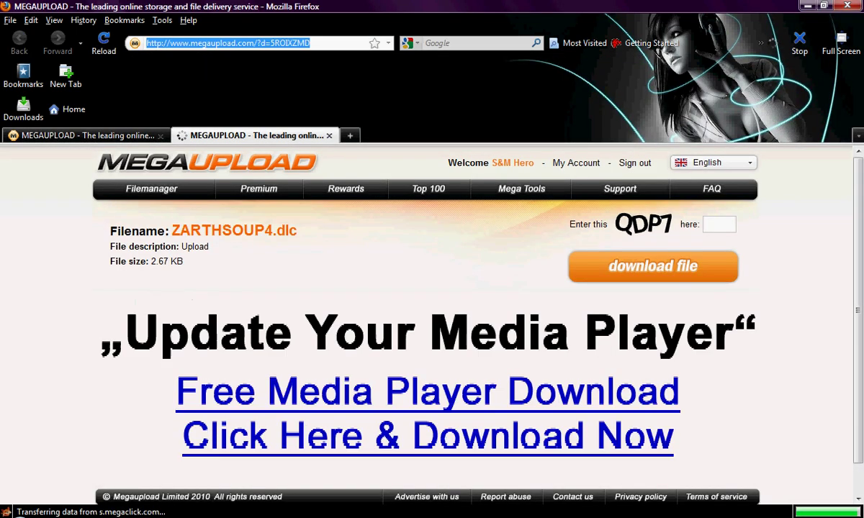
pyautogui.rightClick(184, 45)
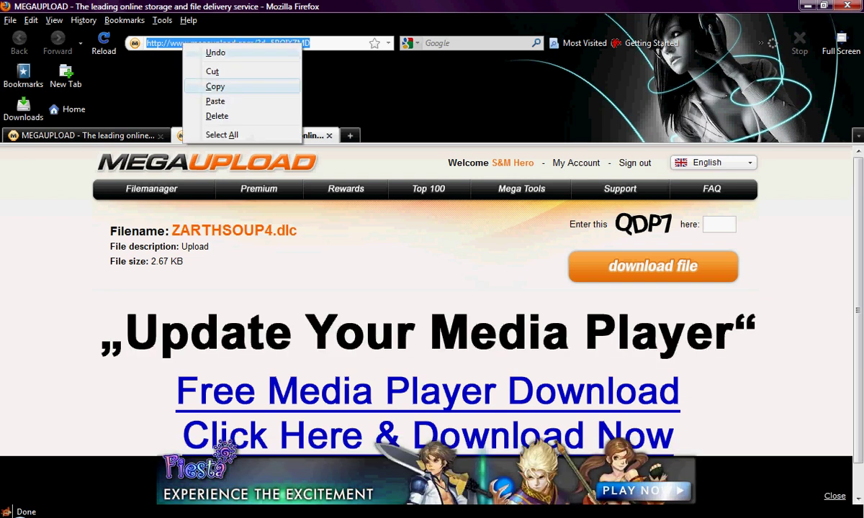
pyautogui.click(216, 86)
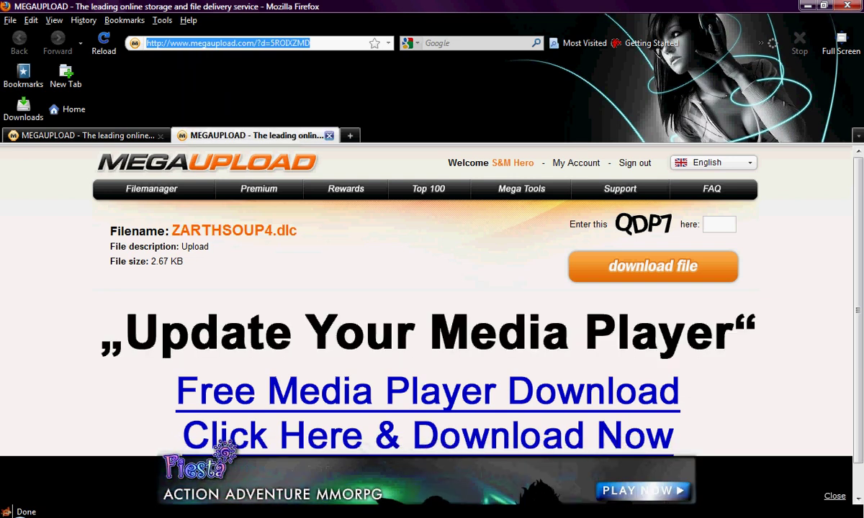
pyautogui.hotkey('ctrl', 'w')
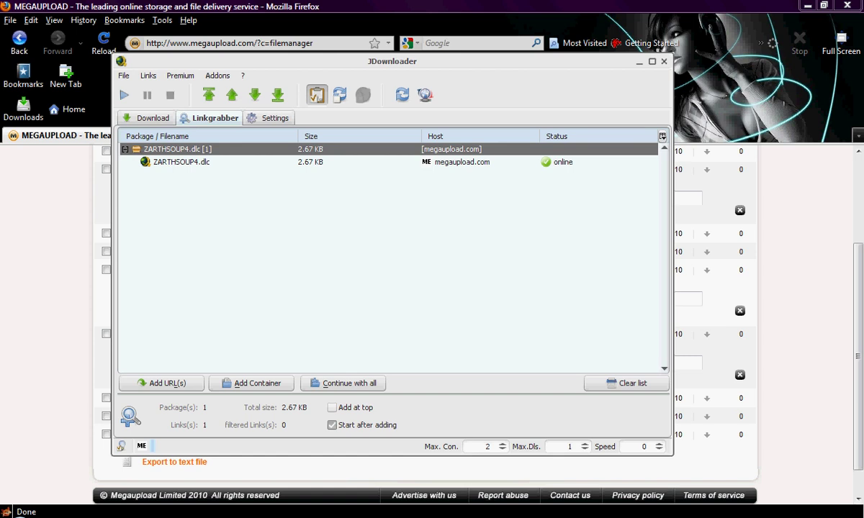
pyautogui.click(342, 383)
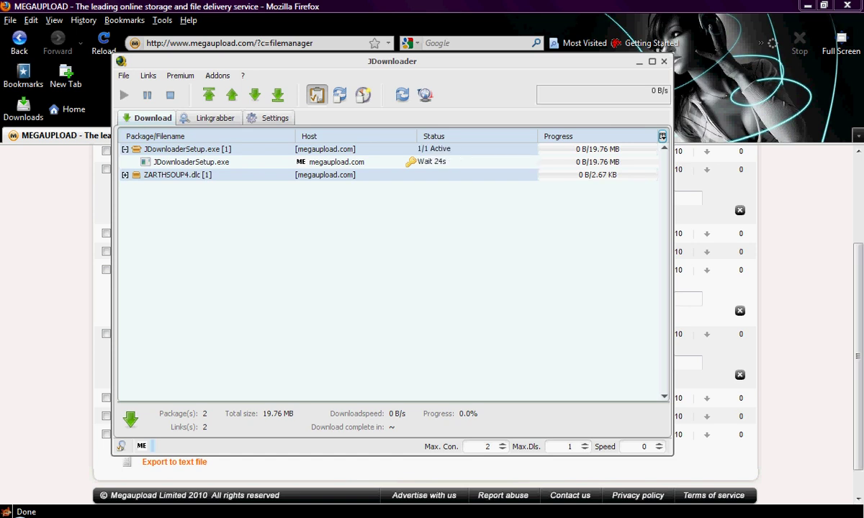
# Stop the running downloads and delete the JDownloaderSetup.exe package from list and disk.
pyautogui.click(170, 95)
pyautogui.rightClick(200, 152)
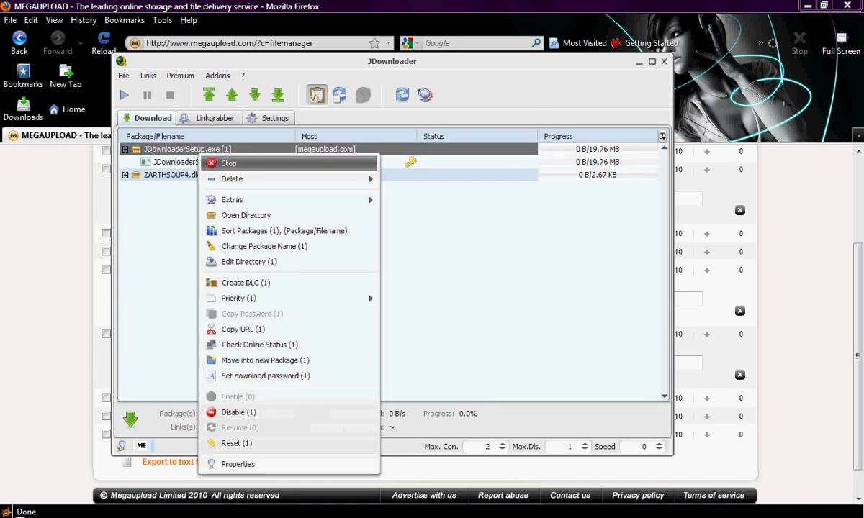
pyautogui.moveTo(232, 179)
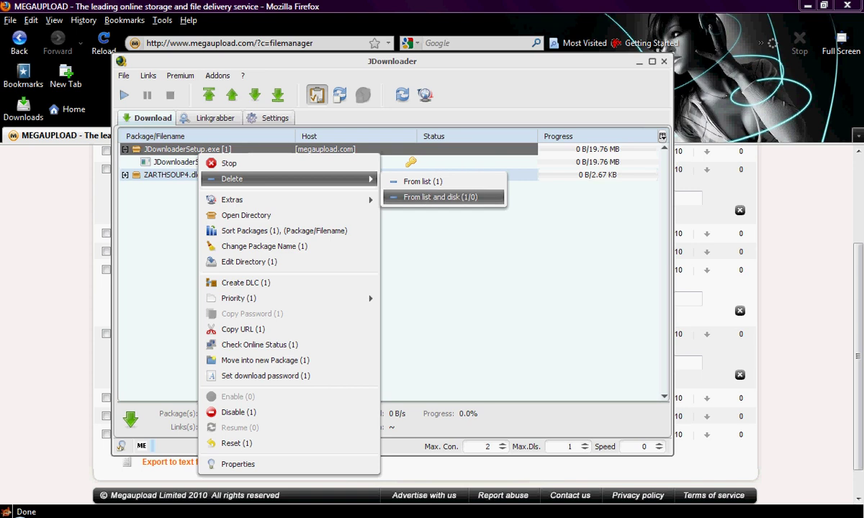
pyautogui.click(440, 197)
pyautogui.press('Return')
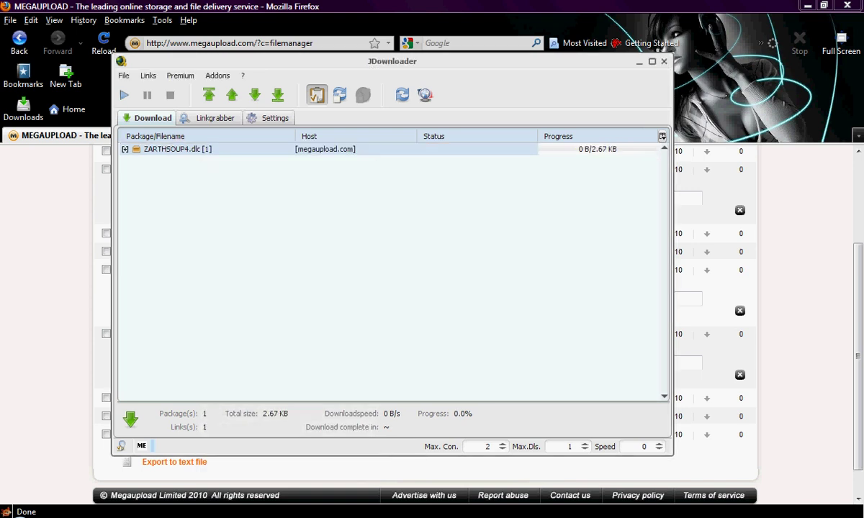
# Expand the ZARTHSOUP4.dlc package and start its download.
pyautogui.click(125, 149)
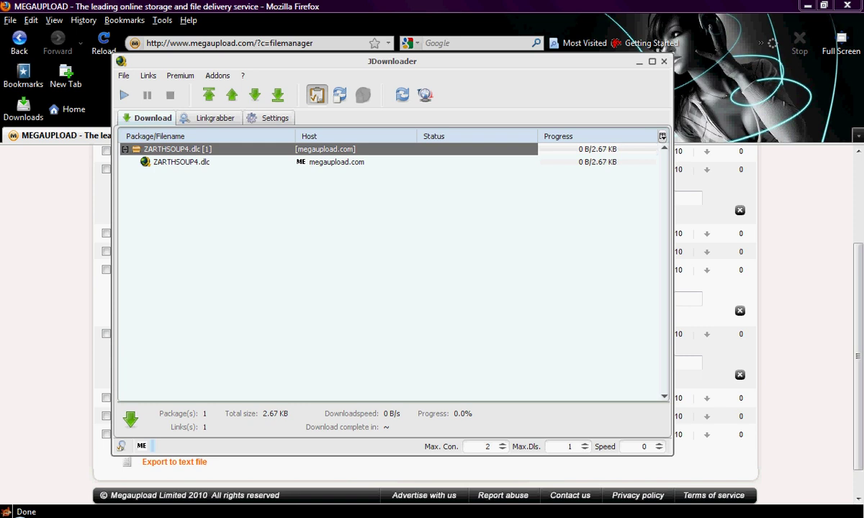
pyautogui.click(124, 95)
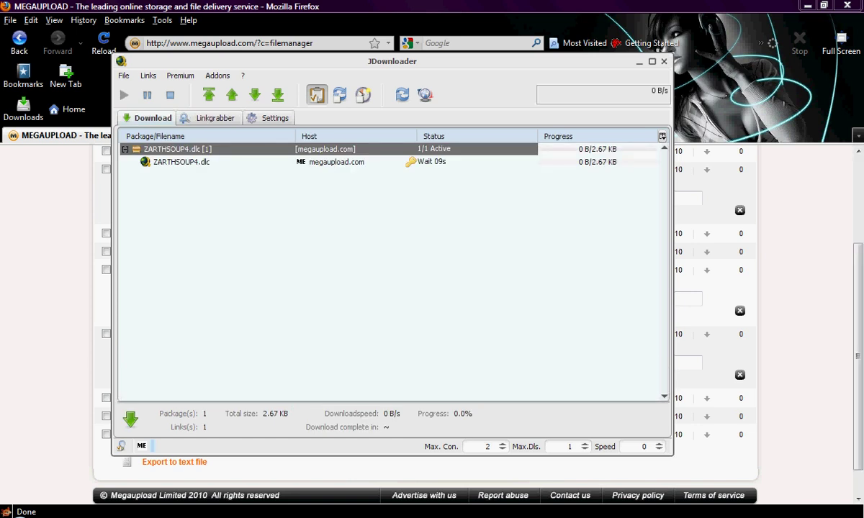
# Look over the uploaded files in the Megaupload file manager in Firefox and return to JDownloader's download list.
pyautogui.hotkey('alt', 'Tab')
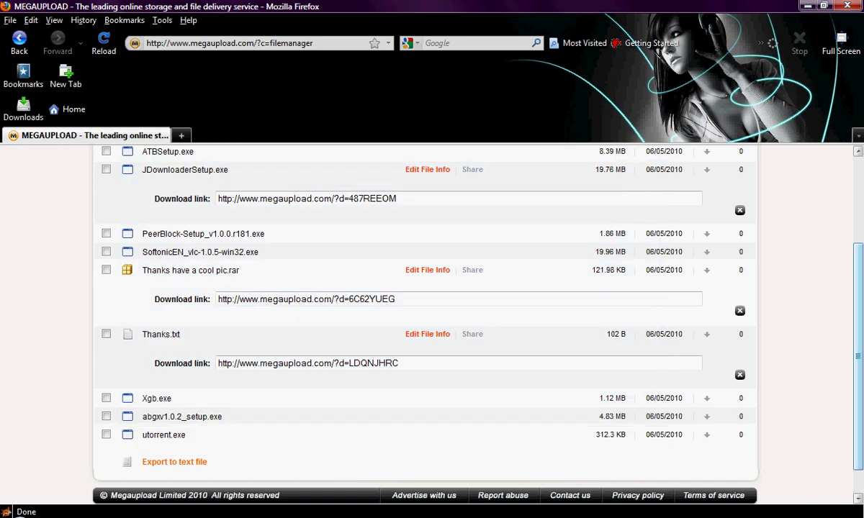
pyautogui.scroll(3, 432, 317)
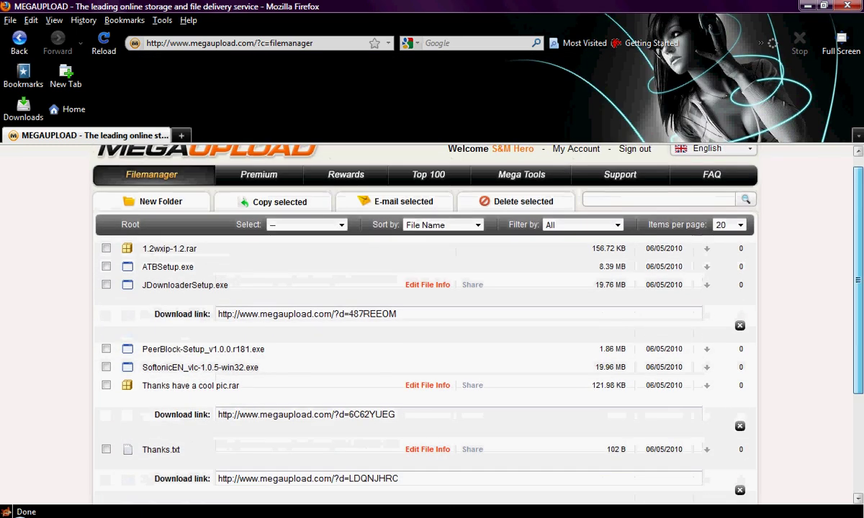
pyautogui.scroll(-4, 432, 317)
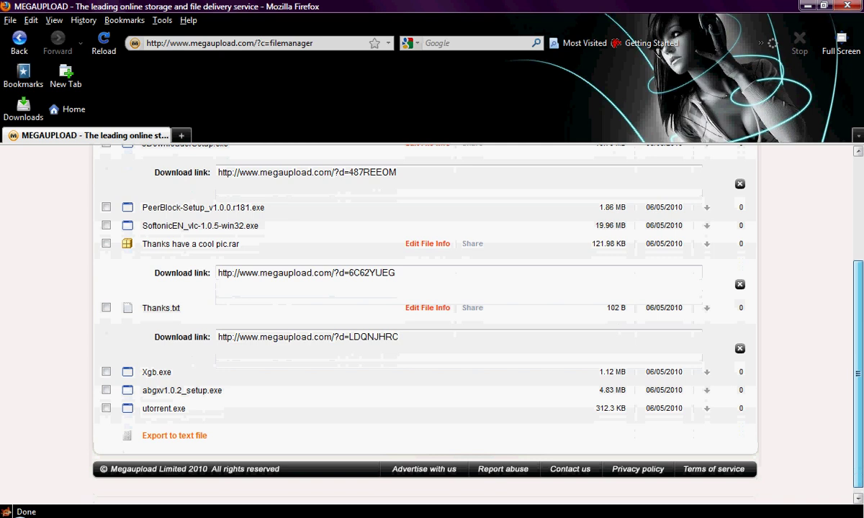
pyautogui.scroll(2, 432, 317)
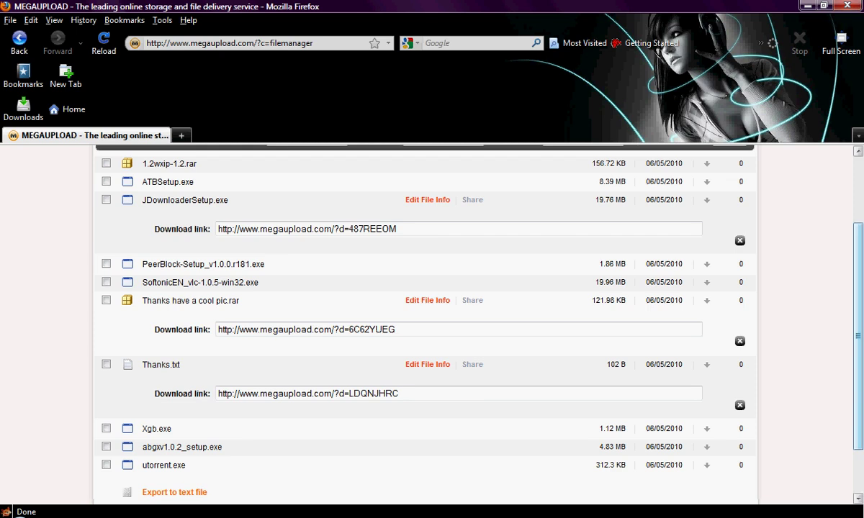
pyautogui.scroll(3, 472, 280)
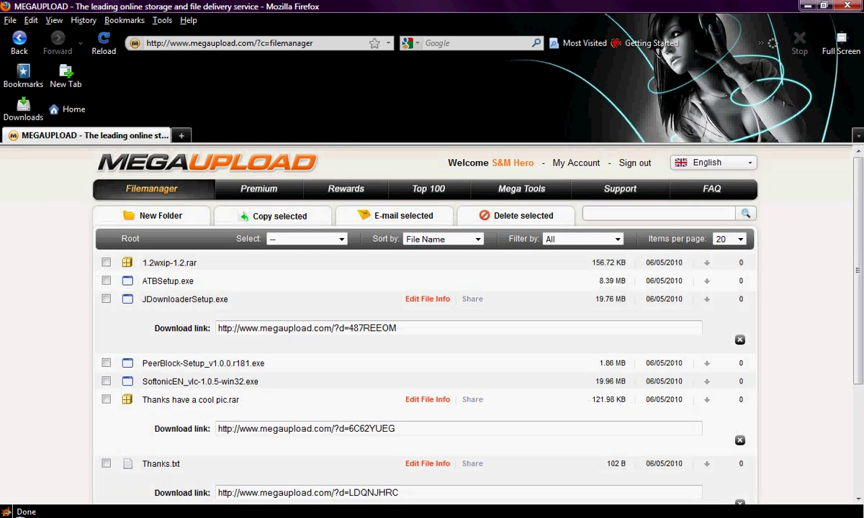
pyautogui.hotkey('alt', 'Tab')
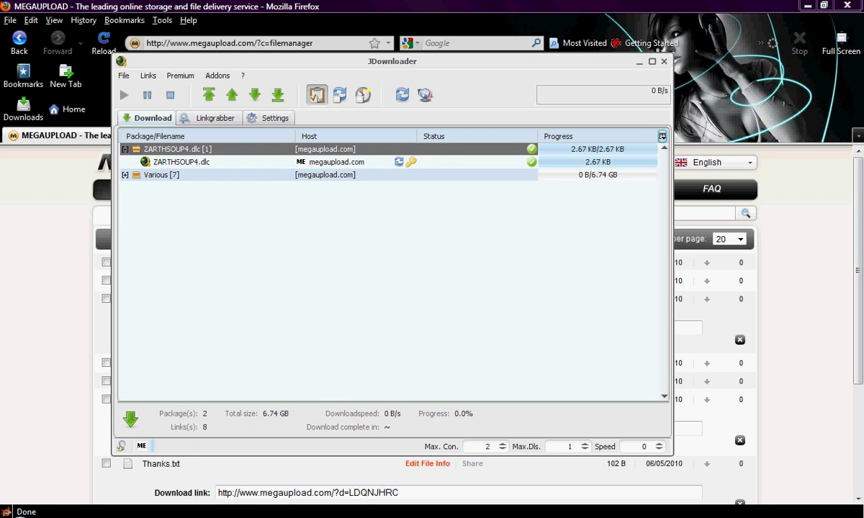
# Expand the Various package and look over its properties, including the save folder and Extract option.
pyautogui.click(125, 175)
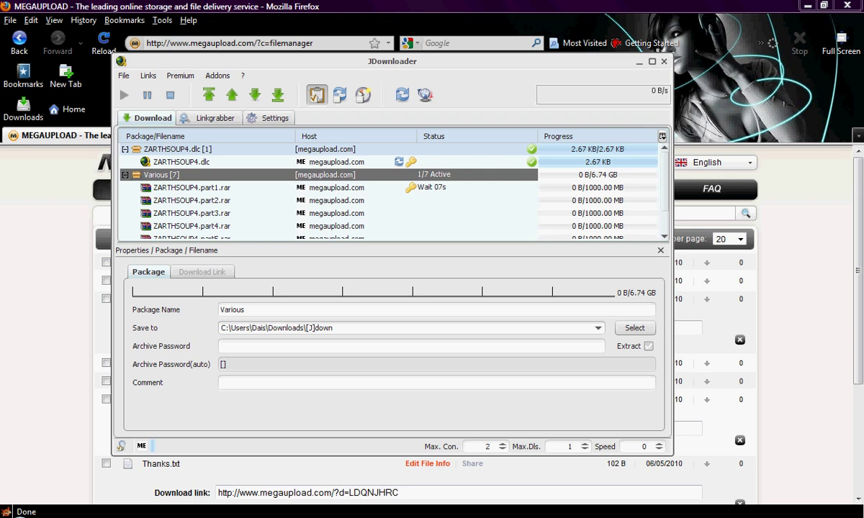
pyautogui.click(648, 346)
pyautogui.click(660, 251)
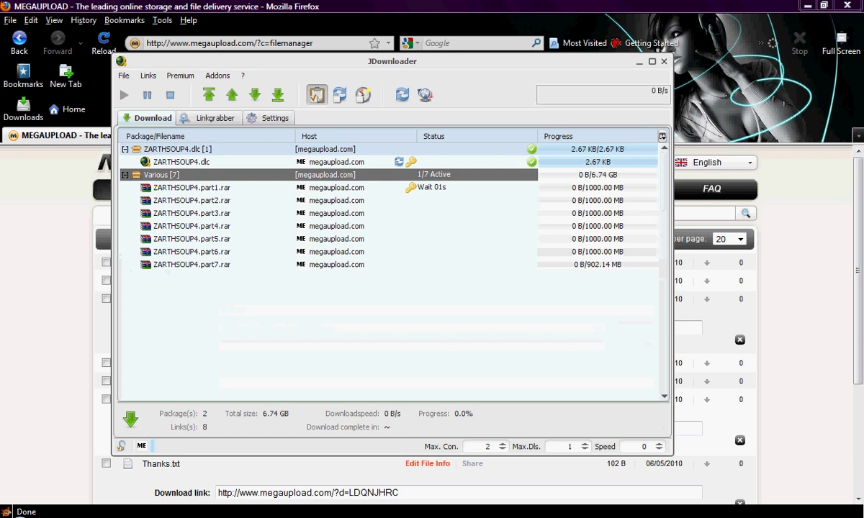
# Delete the Various package with its ZARTHSOUP4 rar parts from list and disk.
pyautogui.rightClick(300, 177)
pyautogui.moveTo(367, 202)
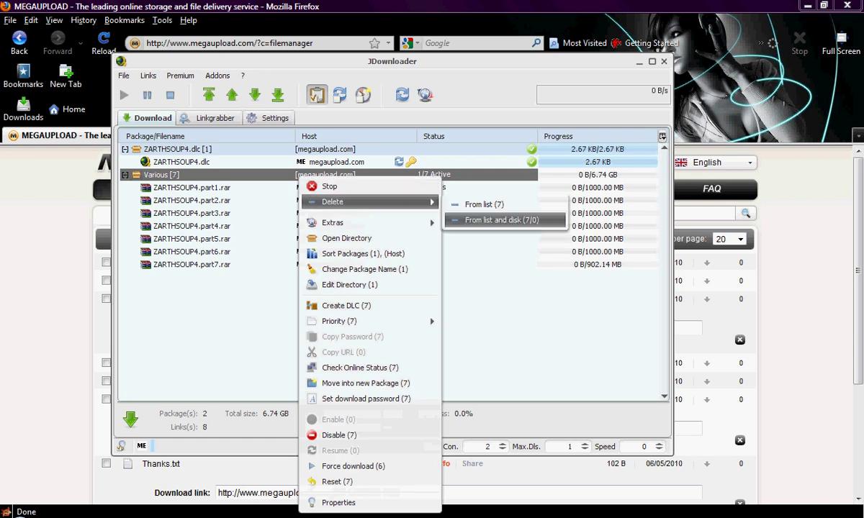
pyautogui.click(497, 220)
pyautogui.click(468, 274)
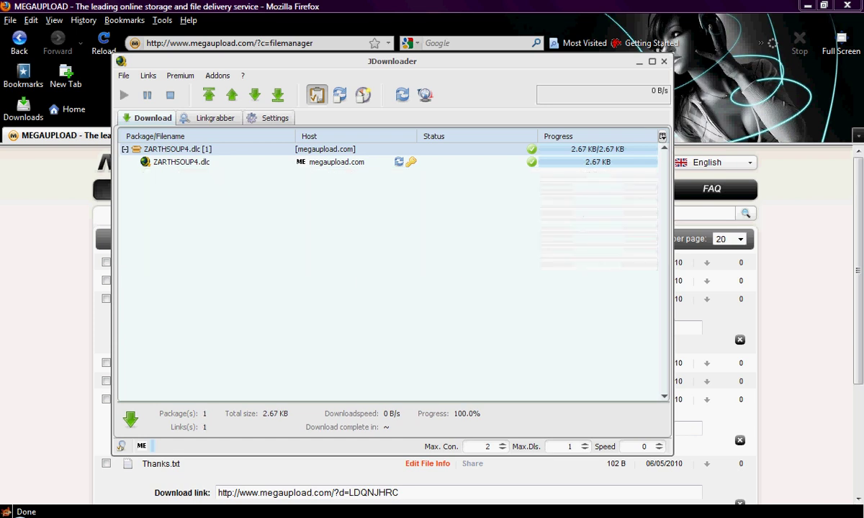
# Try to reset the ZARTHSOUP4.dlc package, and check the Megaupload file manager in Firefox before returning to JDownloader.
pyautogui.rightClick(337, 151)
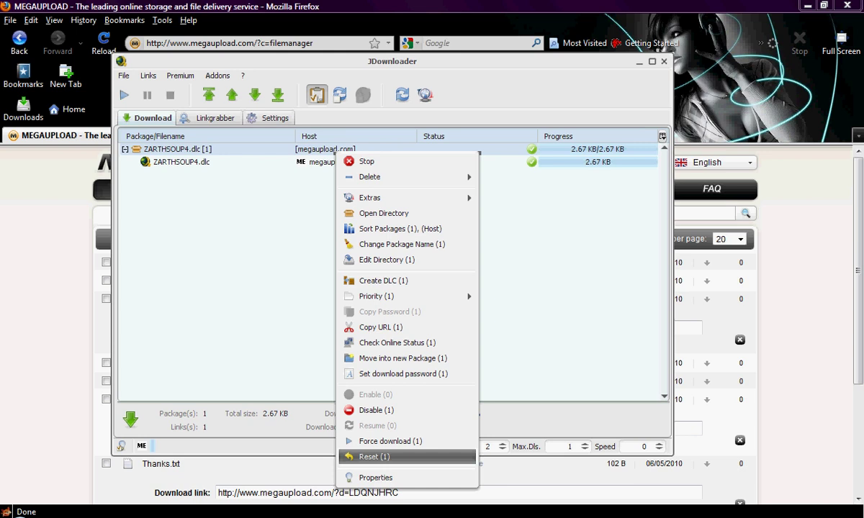
pyautogui.click(374, 456)
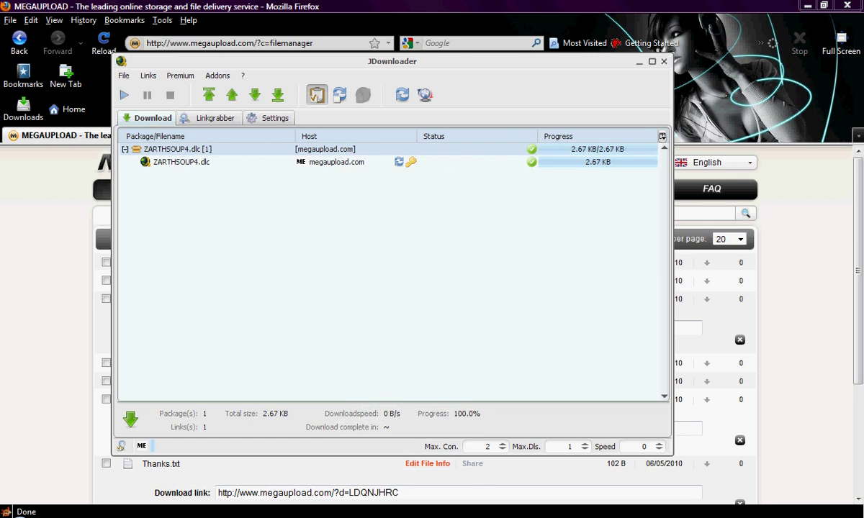
pyautogui.click(639, 62)
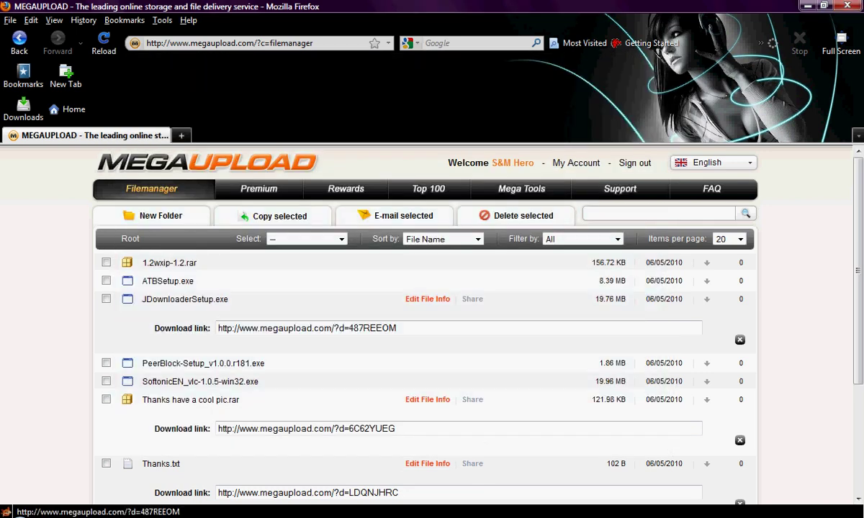
pyautogui.hotkey('alt', 'Tab')
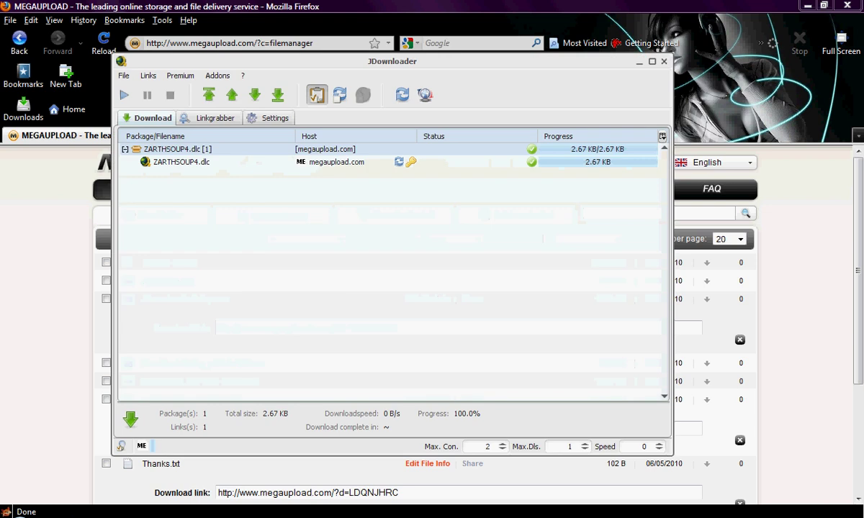
# Examine the premium options for the megaupload.com account and the lists of supported premium hosts.
pyautogui.click(180, 75)
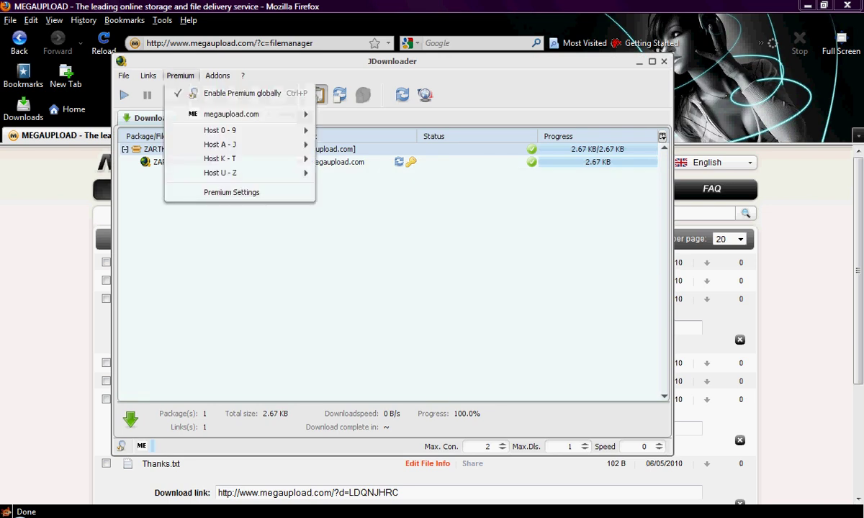
pyautogui.moveTo(231, 113)
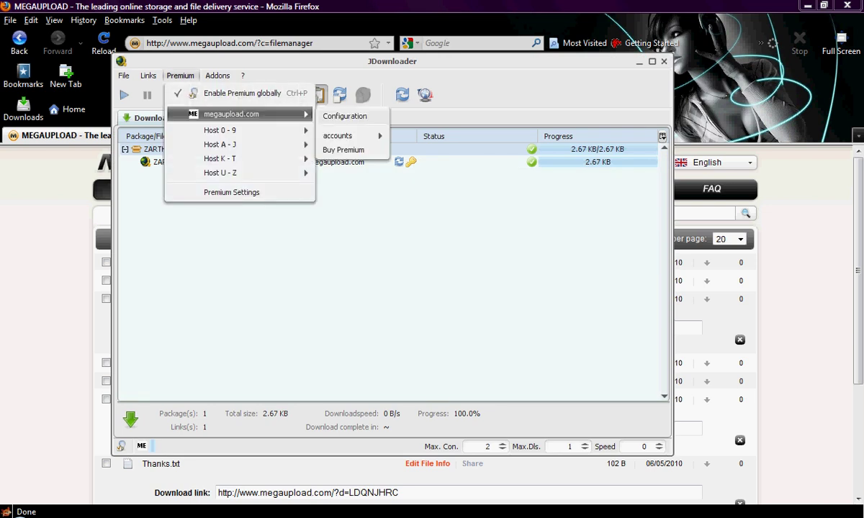
pyautogui.moveTo(342, 136)
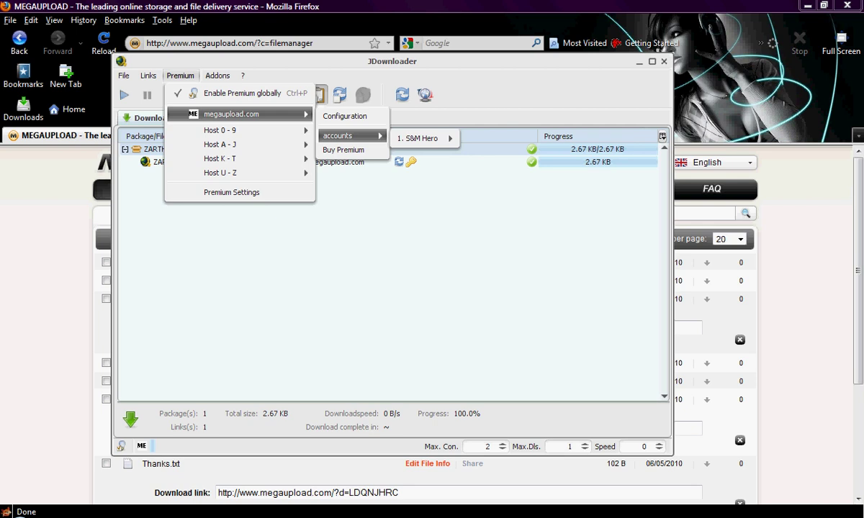
pyautogui.moveTo(421, 138)
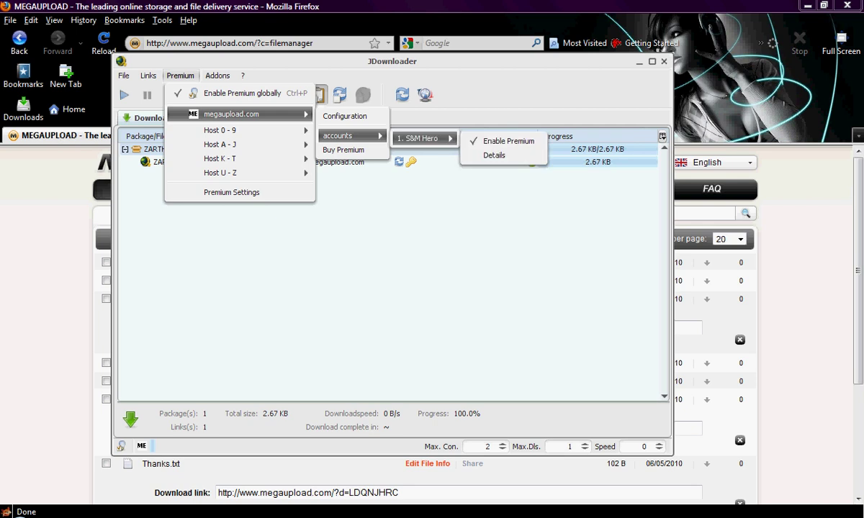
pyautogui.moveTo(219, 144)
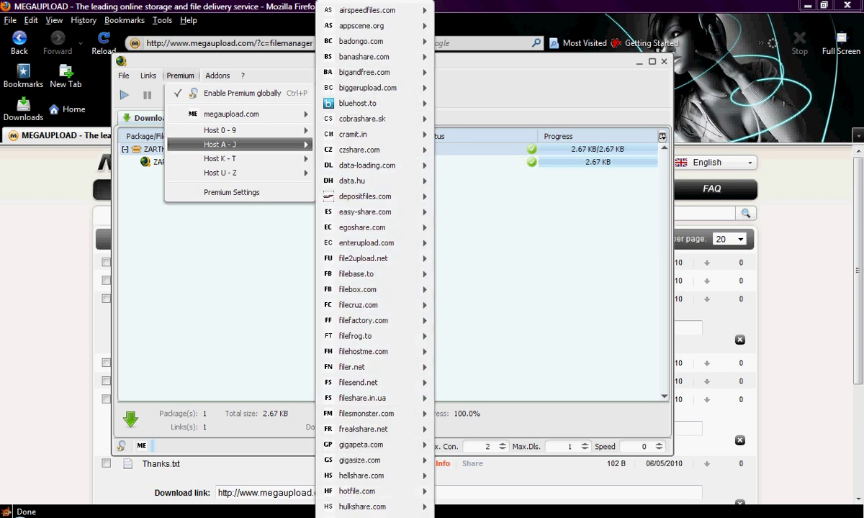
pyautogui.click(231, 192)
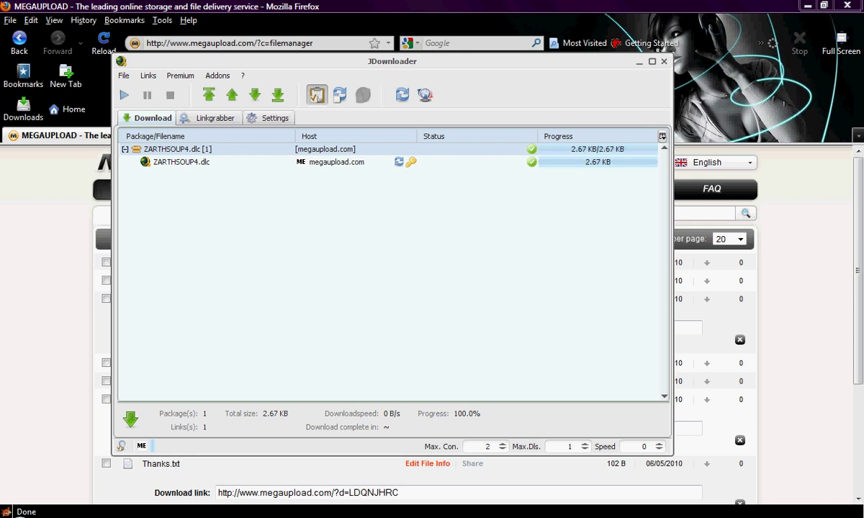
pyautogui.click(180, 75)
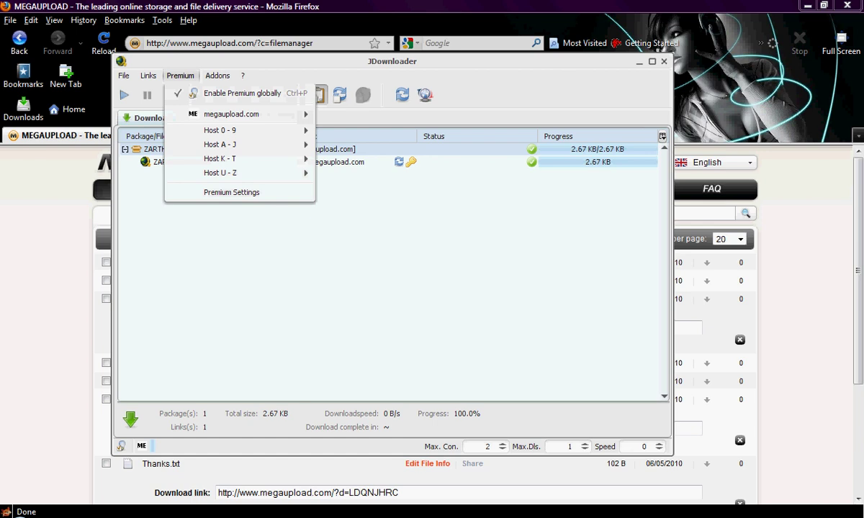
pyautogui.moveTo(219, 130)
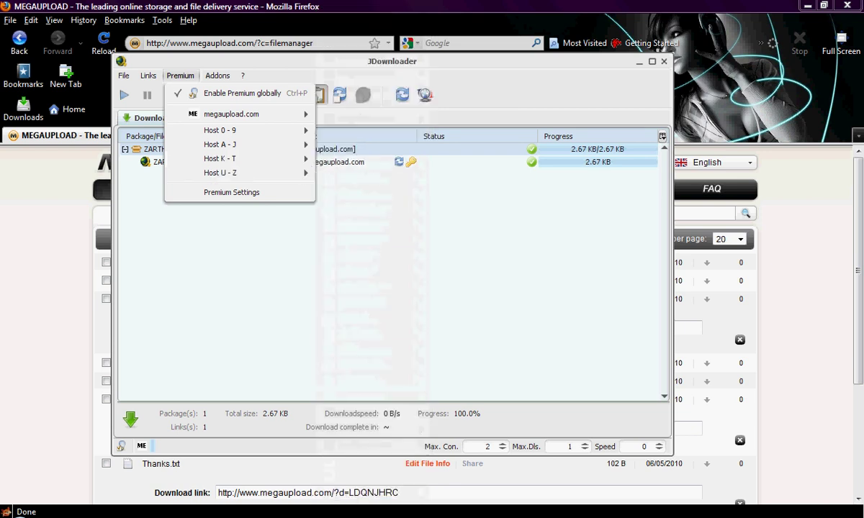
pyautogui.click(231, 193)
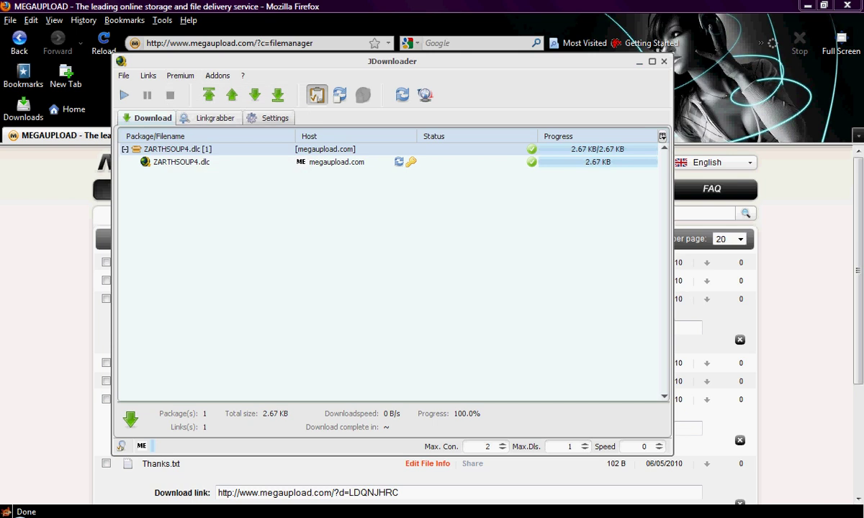
# Open the Linkgrabber, switch to Firefox and look over the files and download links in the Megaupload file manager.
pyautogui.click(215, 118)
pyautogui.hotkey('alt', 'Tab')
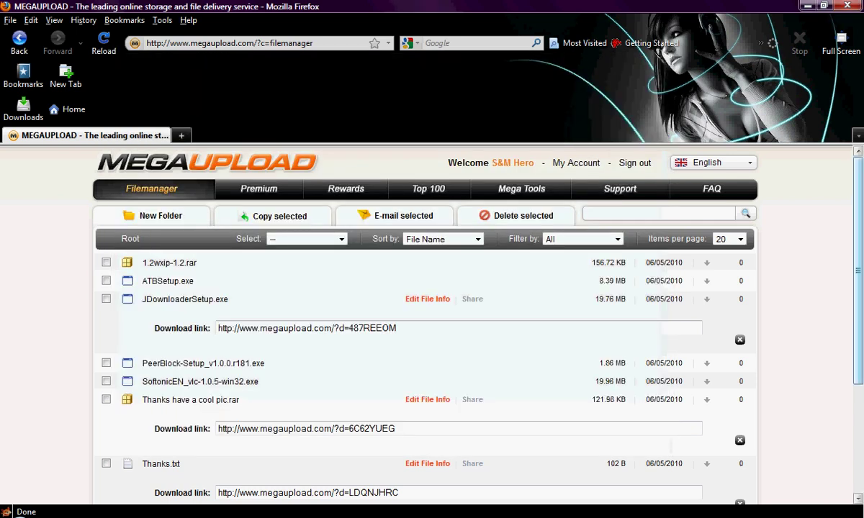
pyautogui.scroll(-4, 432, 324)
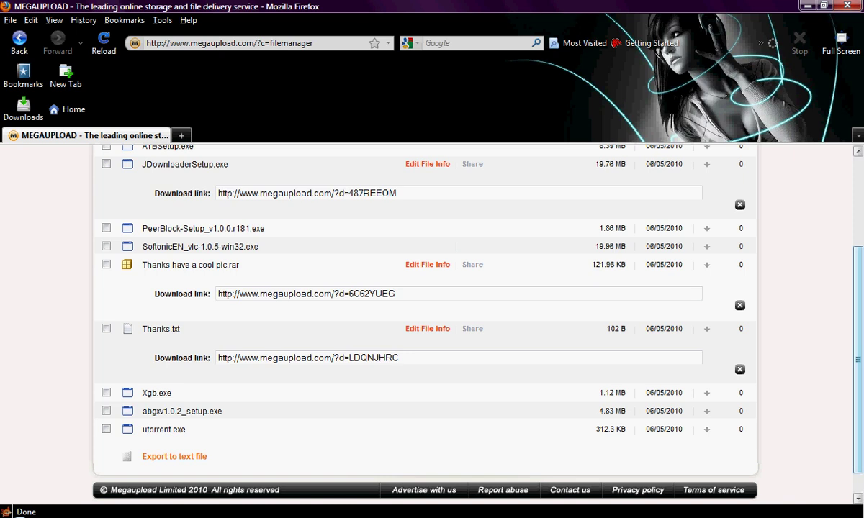
pyautogui.scroll(3, 858, 360)
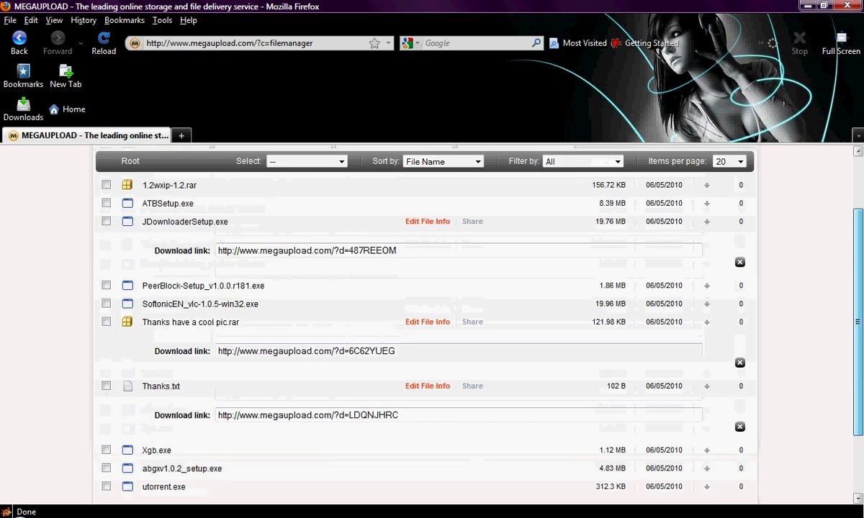
pyautogui.moveTo(857, 283); pyautogui.dragTo(858, 269)
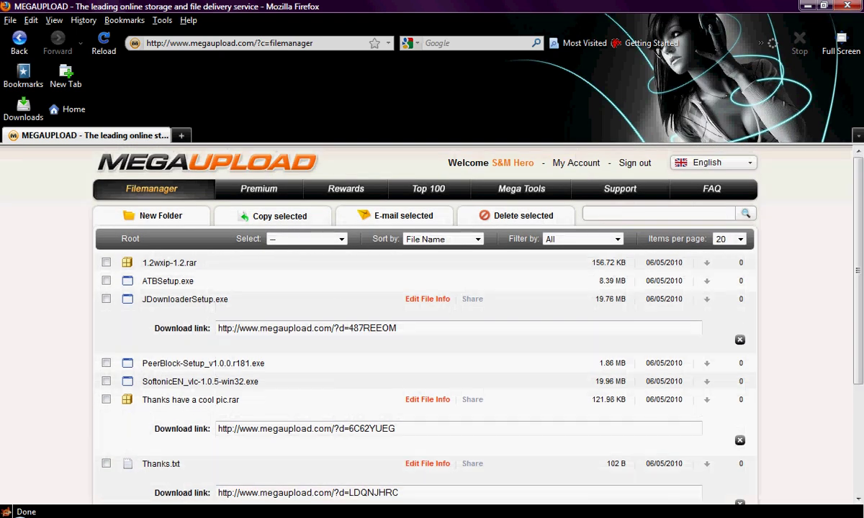